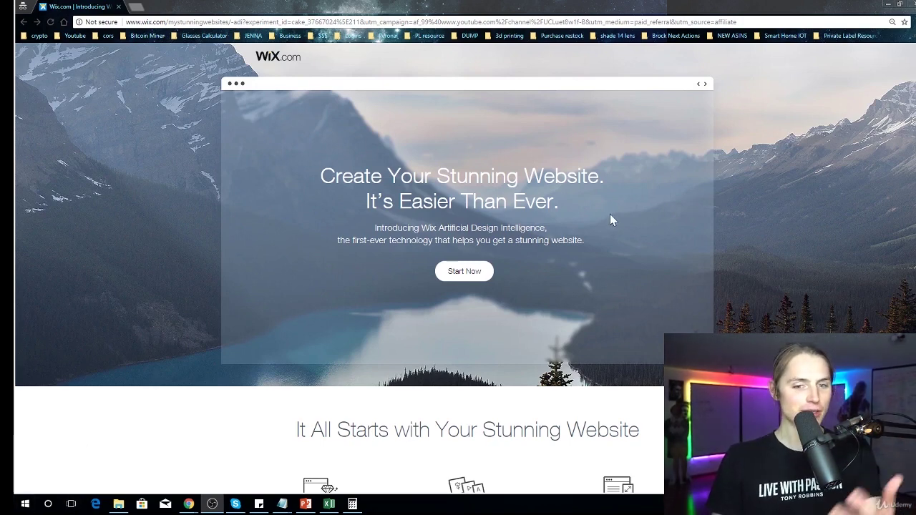
Start creating a website and sign up for a new account with an email address.
click(463, 272)
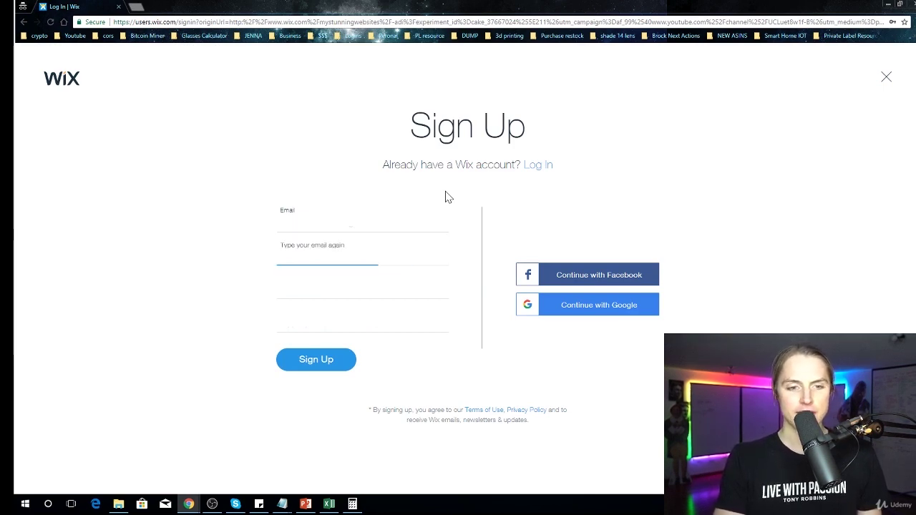
click(340, 359)
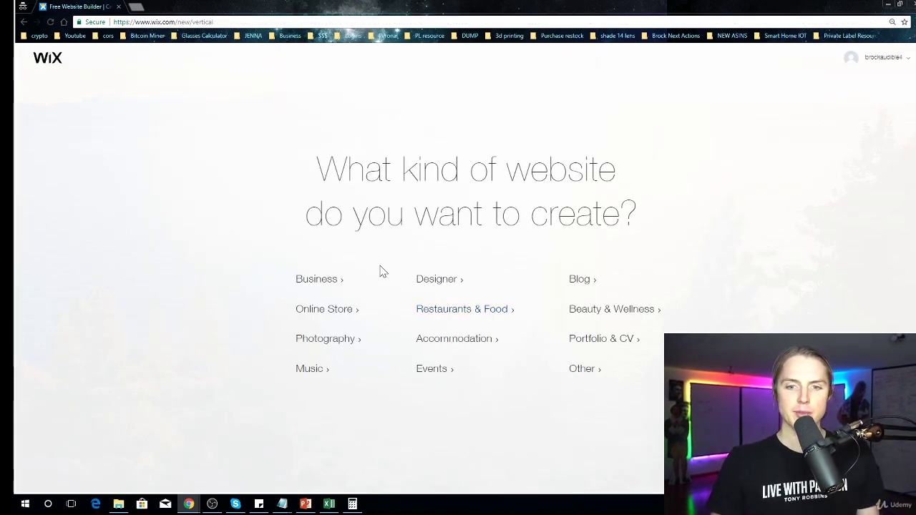
Choose Online Store as the website kind and let Wix ADI create the website.
click(322, 312)
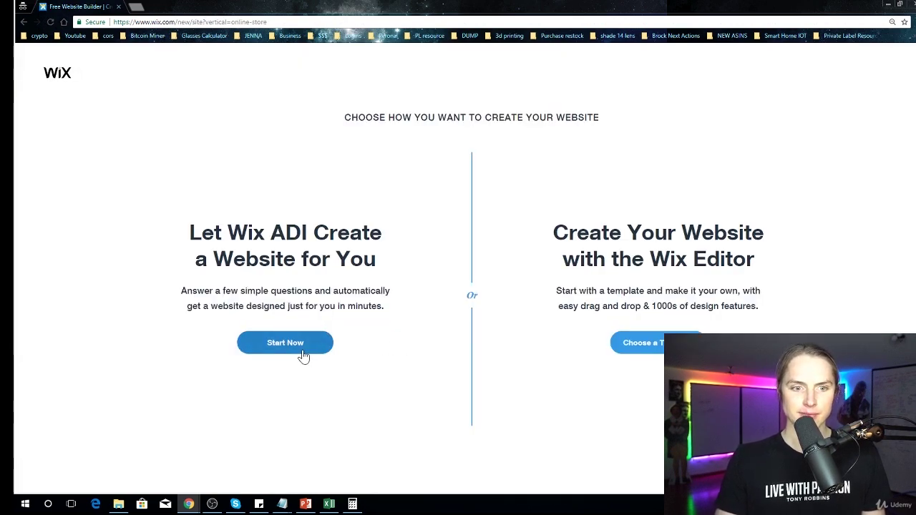
drag(254, 249, 730, 239)
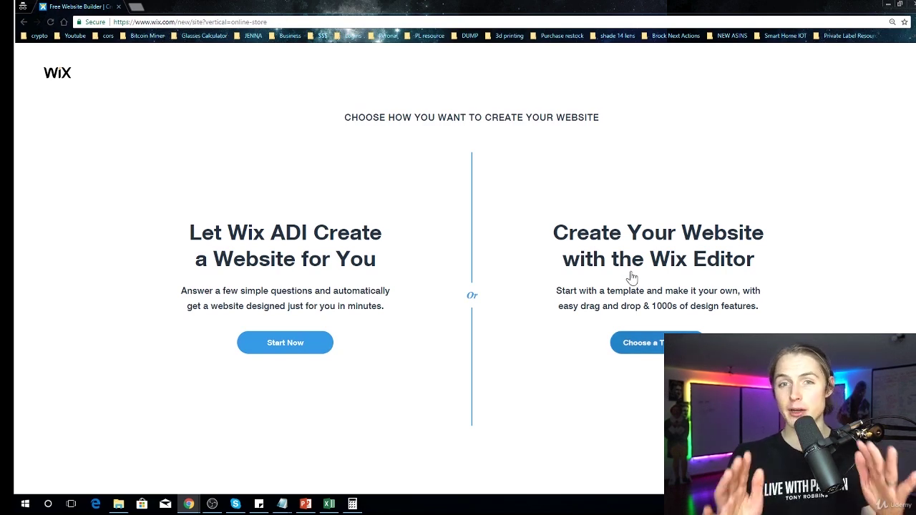
click(275, 345)
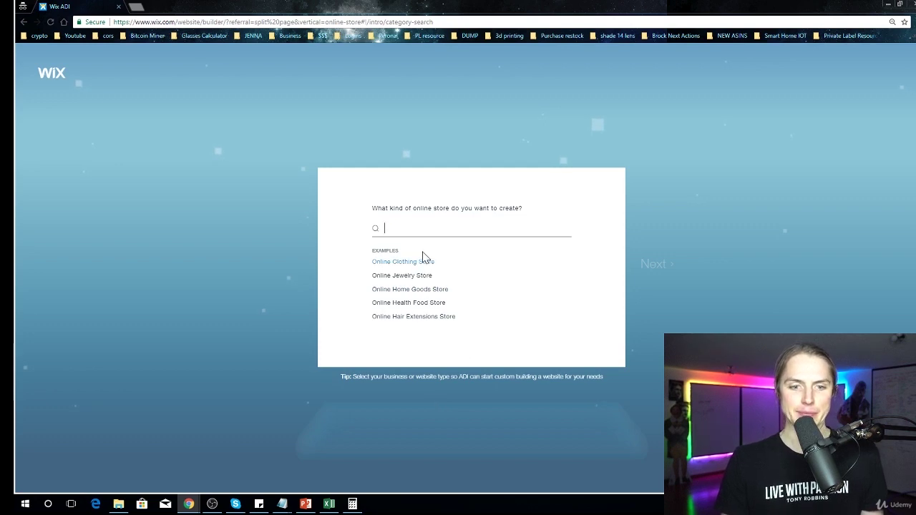
Search the store types for "horse heads" and look for "cost" among the suggestions.
text(horse heads)
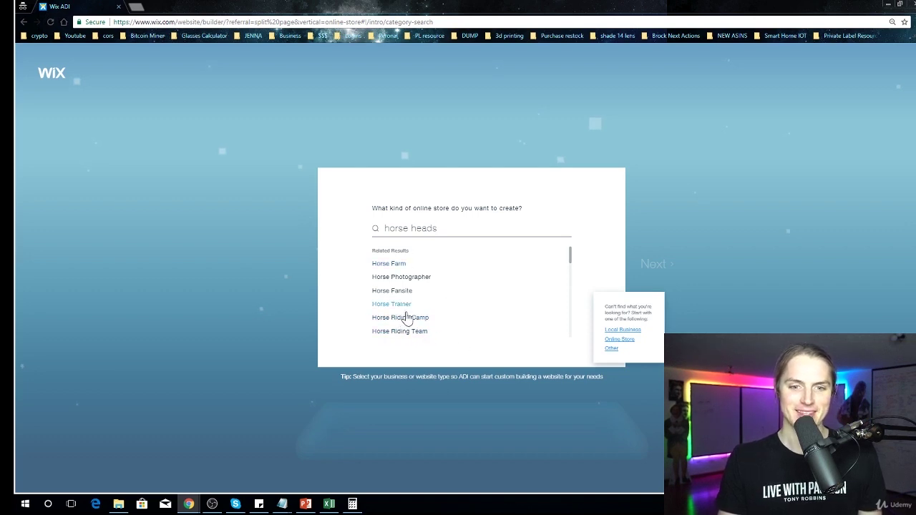
scroll(430, 315, down, 5)
scroll(458, 300, up, 1)
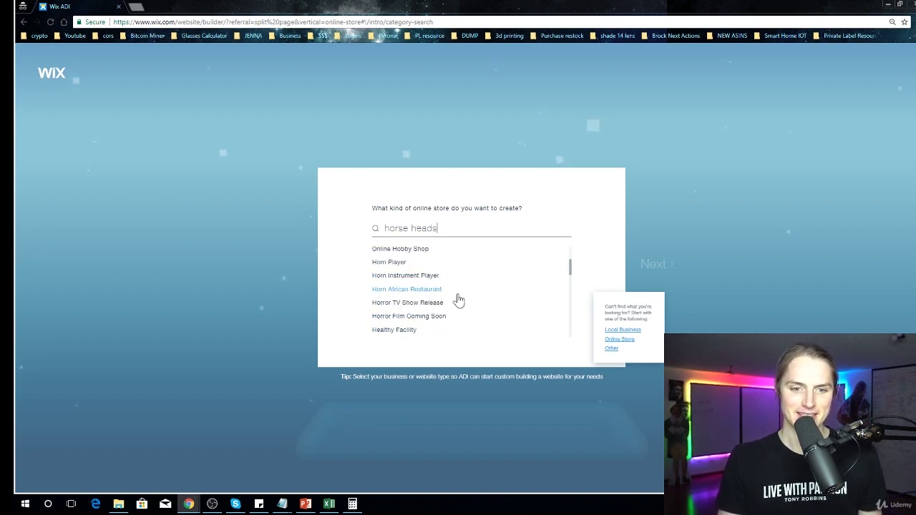
key(ctrl+f)
text(ded)
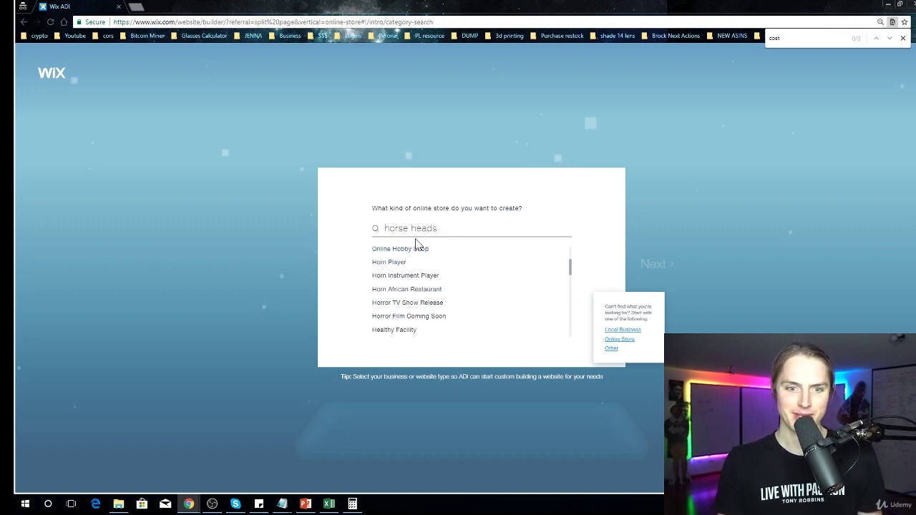
Set the online store type to Costume Shop for Children and continue without any optional features.
click(415, 239)
text(costume)
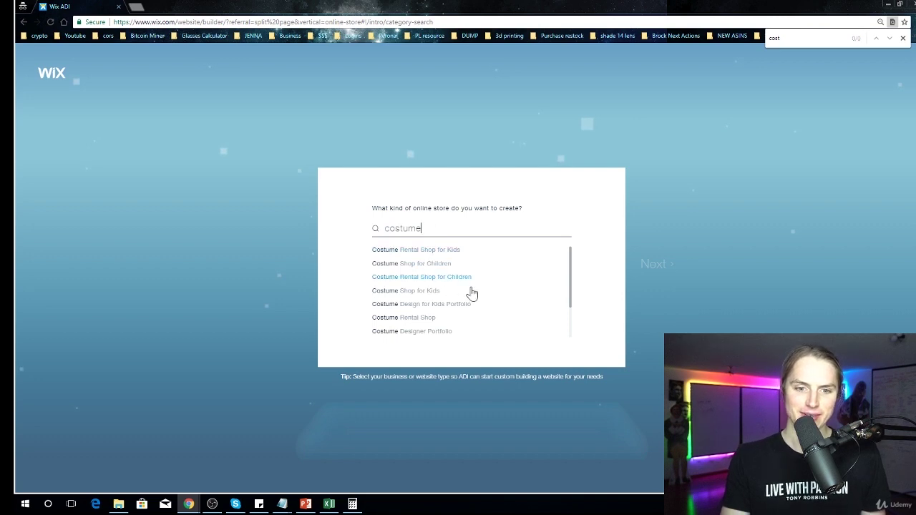
click(423, 263)
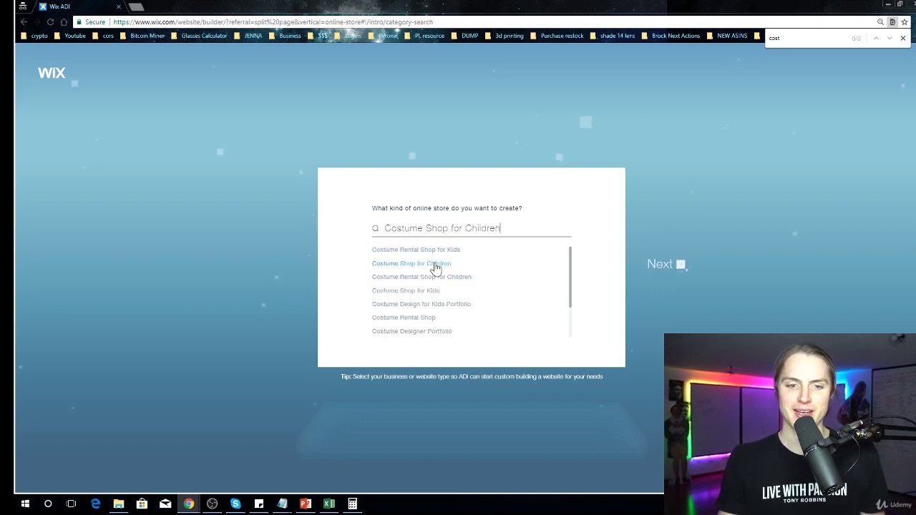
click(671, 269)
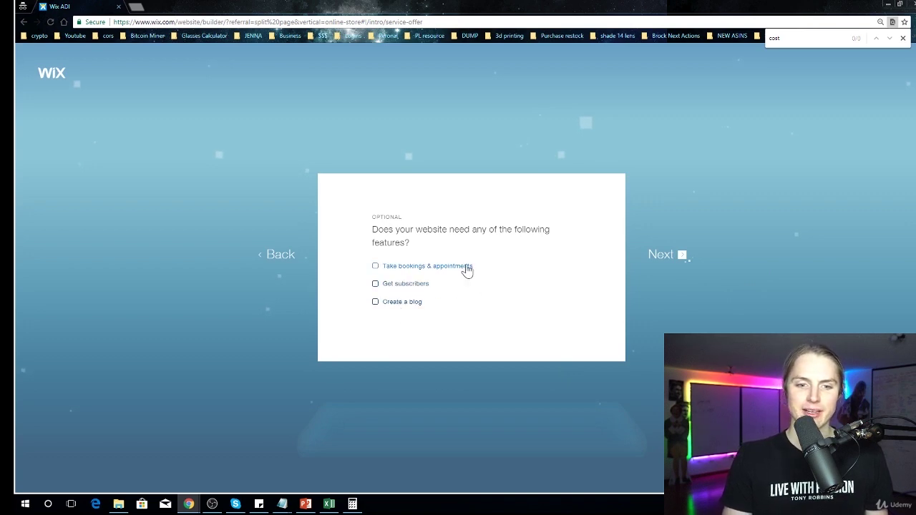
click(653, 265)
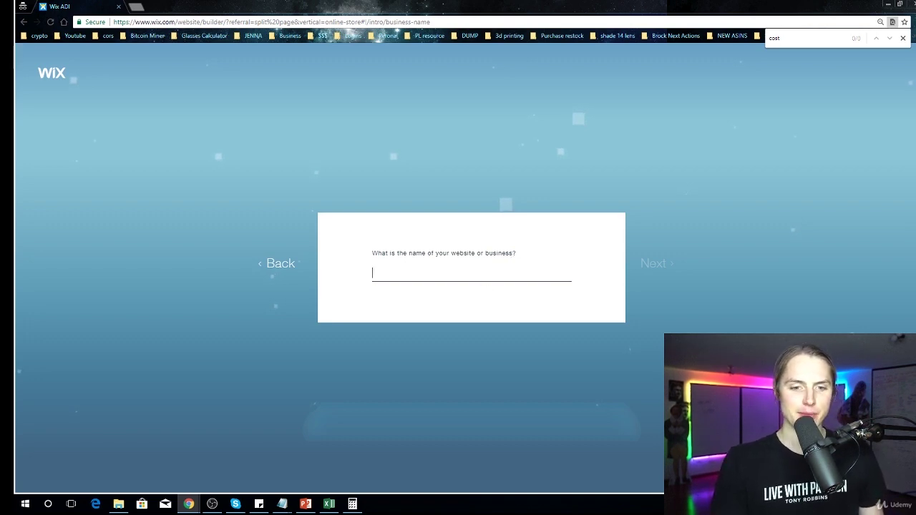
Name the business Horse Heads R US and accept its info without giving a location.
text(Horse Heads R US)
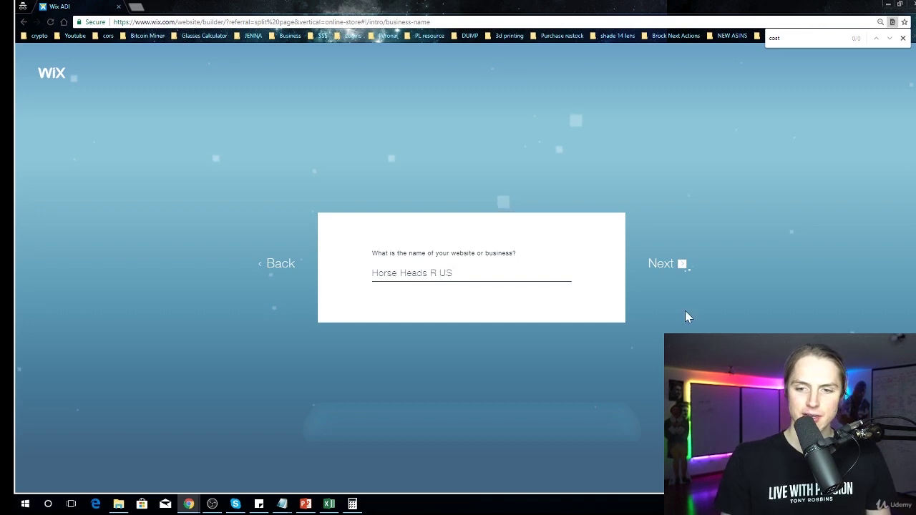
click(667, 268)
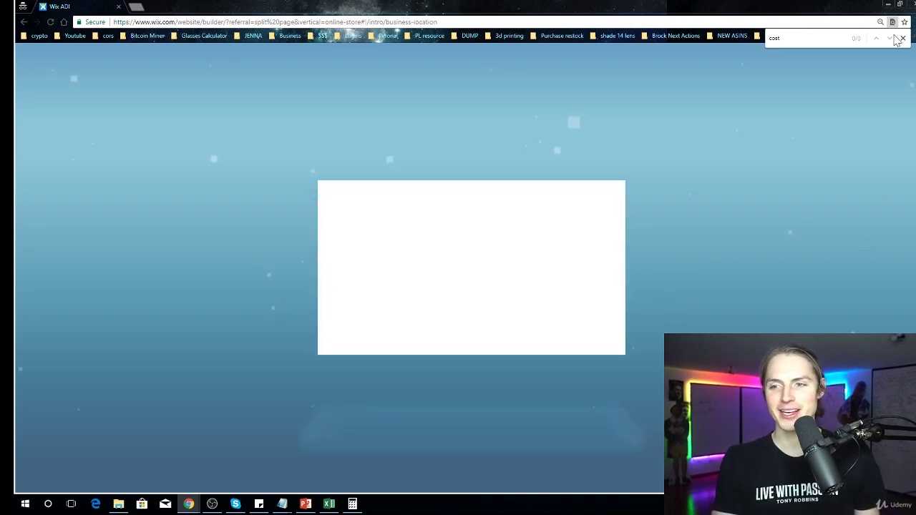
click(902, 38)
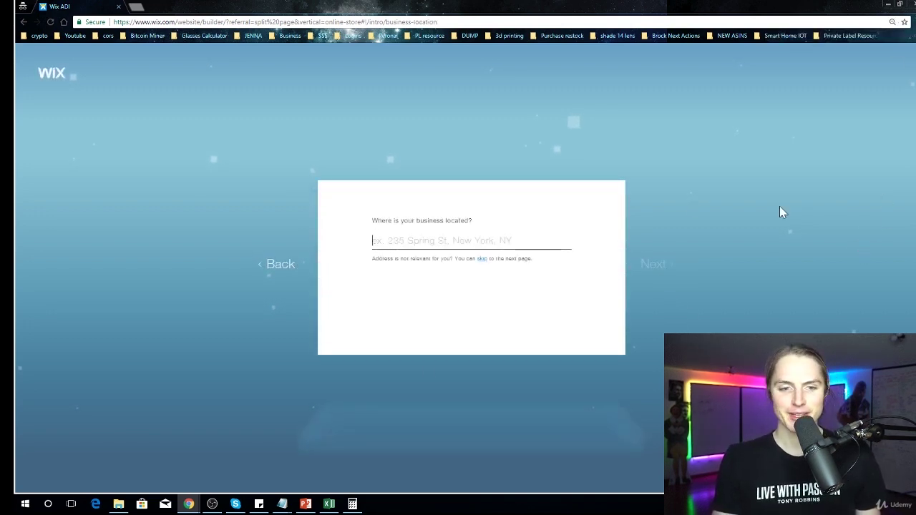
click(480, 259)
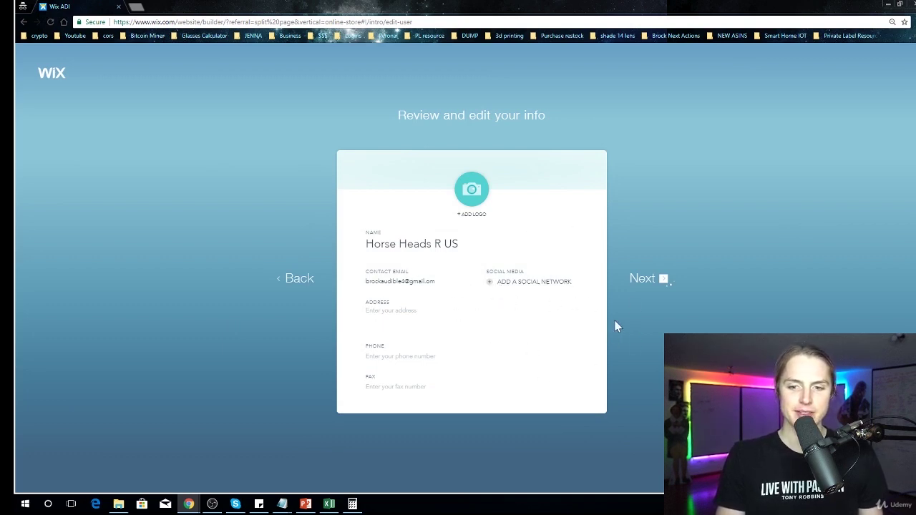
click(643, 284)
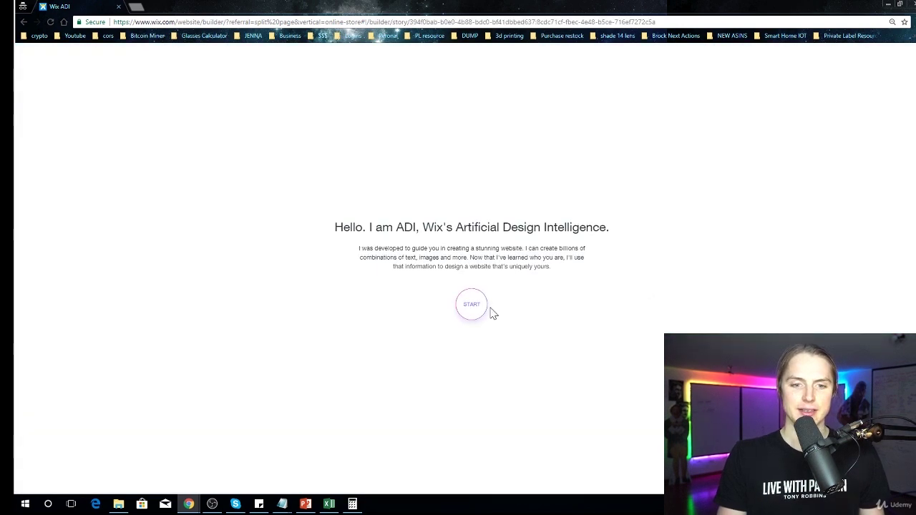
Pick the Elegant style and have ADI create the homepage.
click(484, 310)
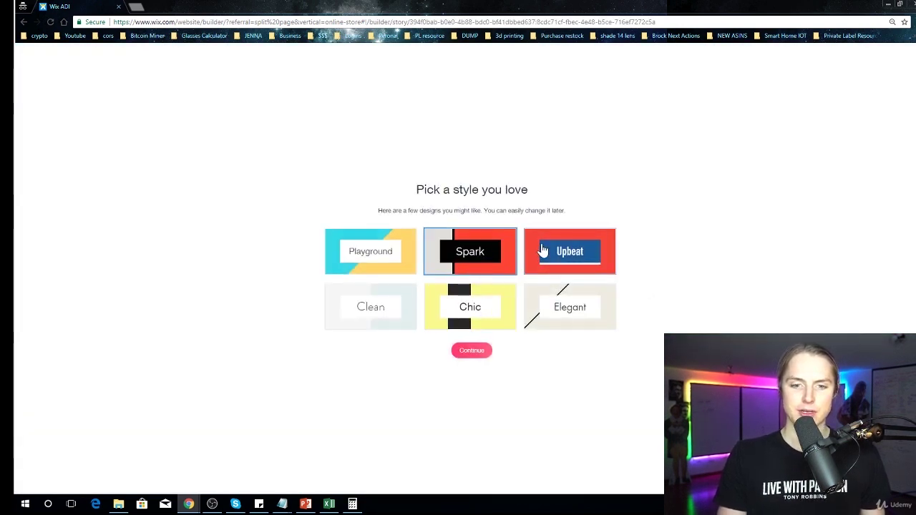
click(581, 308)
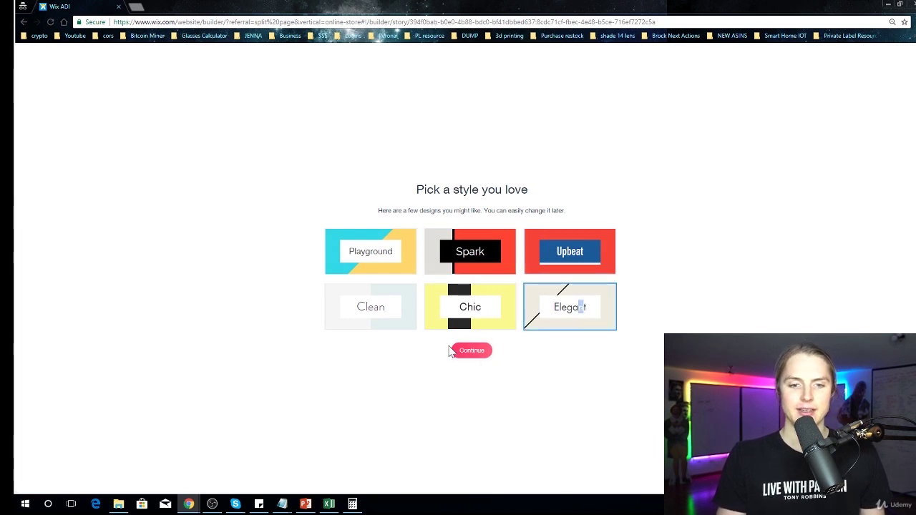
click(472, 351)
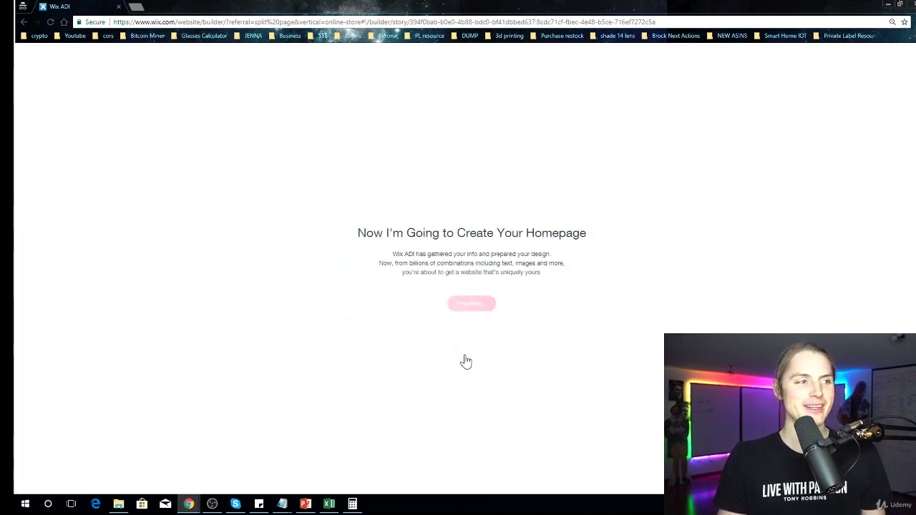
click(472, 306)
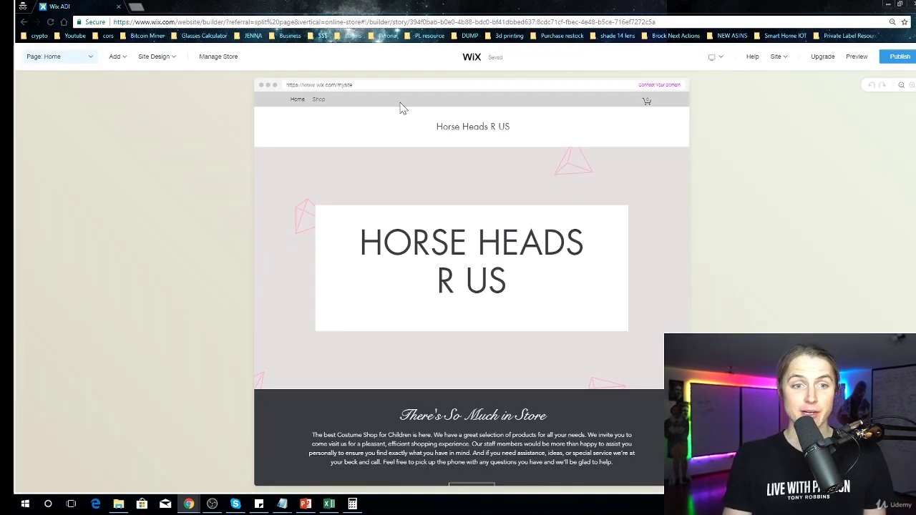
Open the description text of the homepage's Welcome section for editing.
click(723, 229)
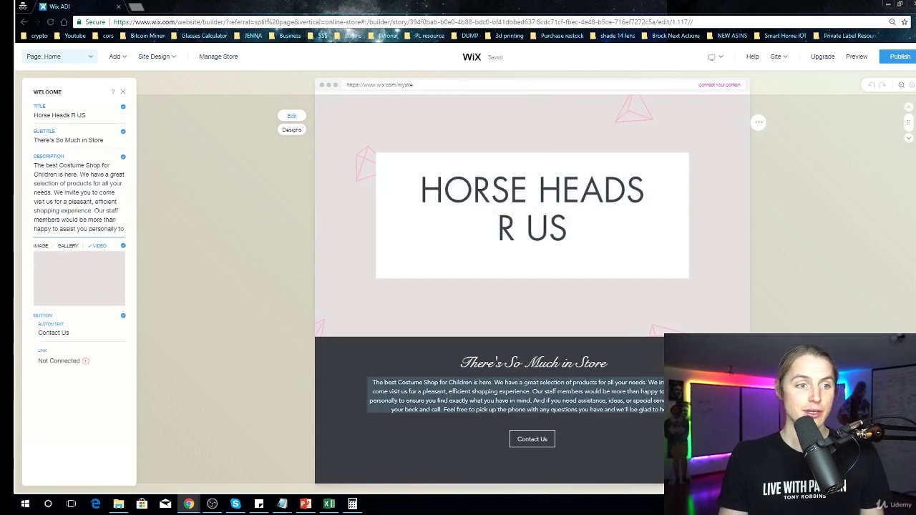
click(528, 392)
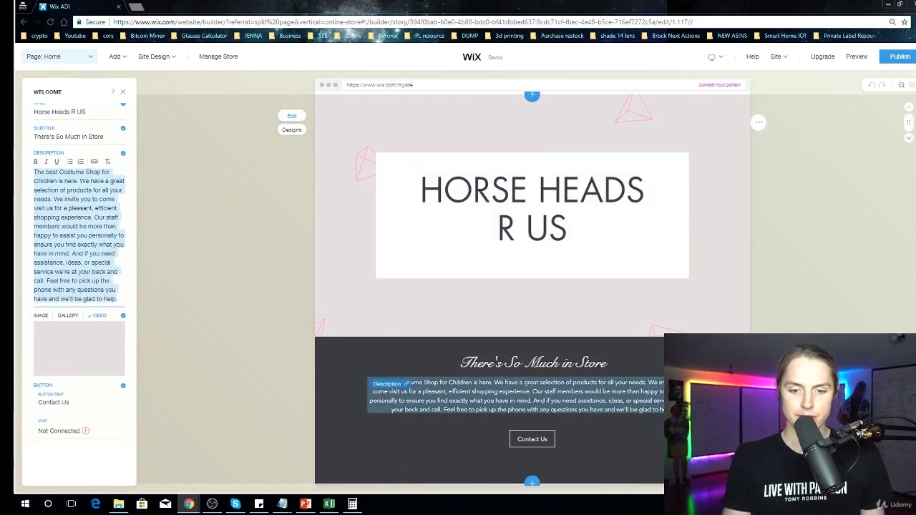
Replace the About section's description with "Since 2002 we have had the best horse heads in town. Now we are online.".
scroll(512, 367, down, 1)
scroll(642, 379, down, 3)
scroll(807, 308, down, 2)
click(479, 265)
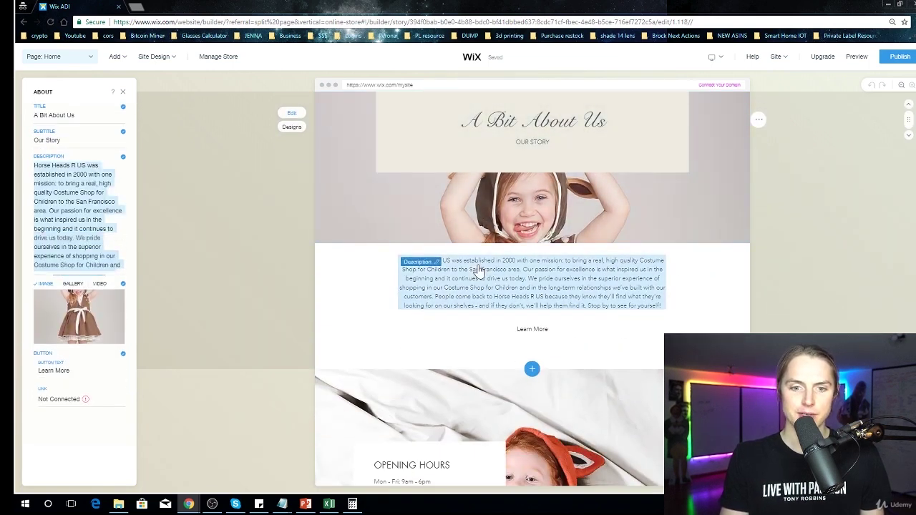
key(ctrl+a)
text(Since 200)
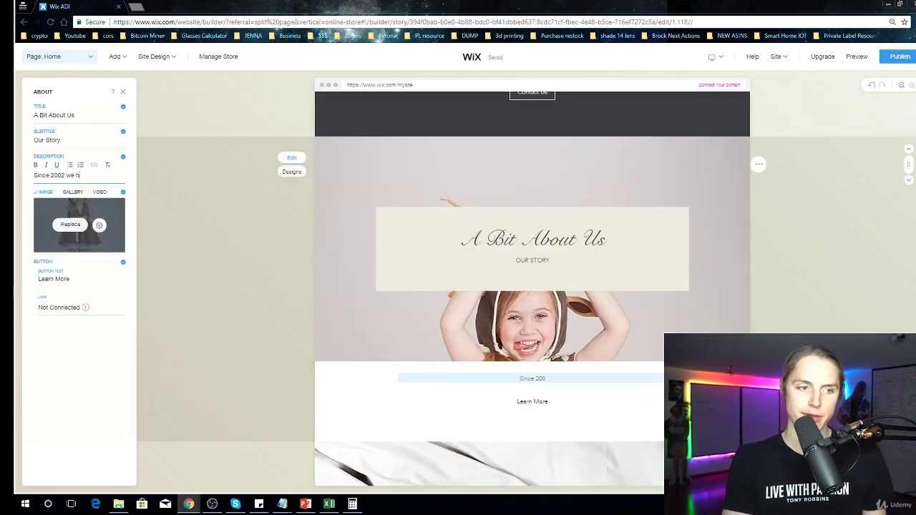
text(2 we have had the)
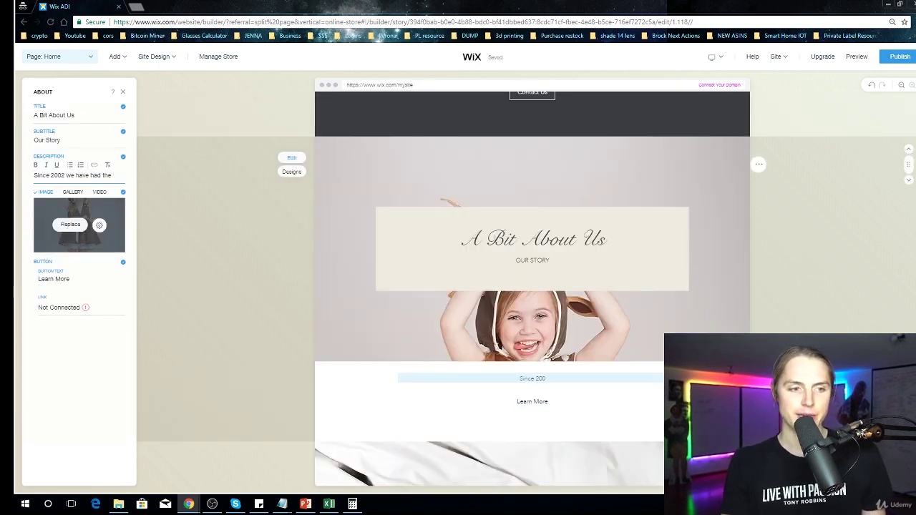
text( best horse heads in town. Now we are o)
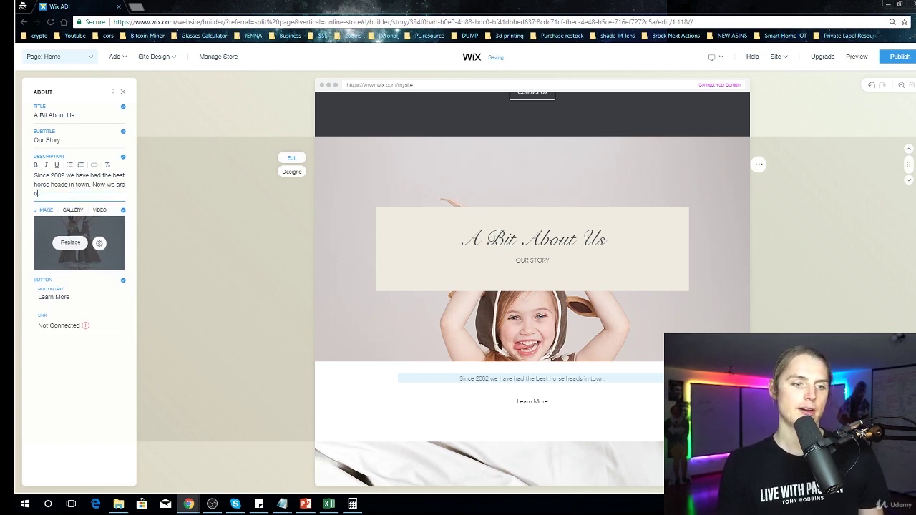
text(n line.)
Add a second paragraph to the About section's description reading "Get ready the stalions are comin.".
key(Return)
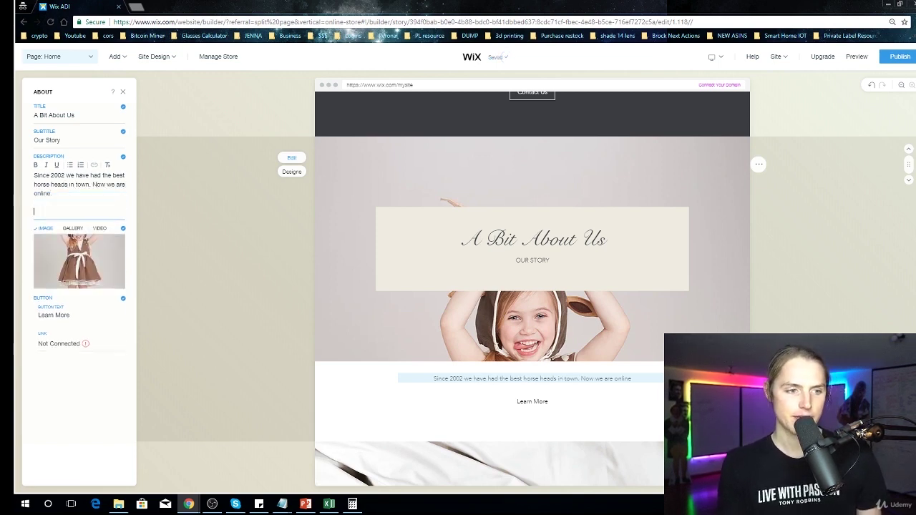
text(H)
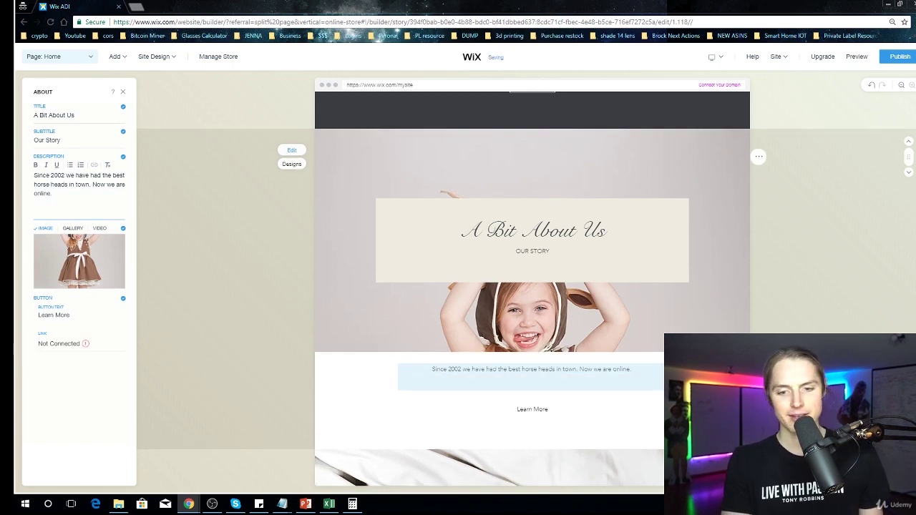
text(et read)
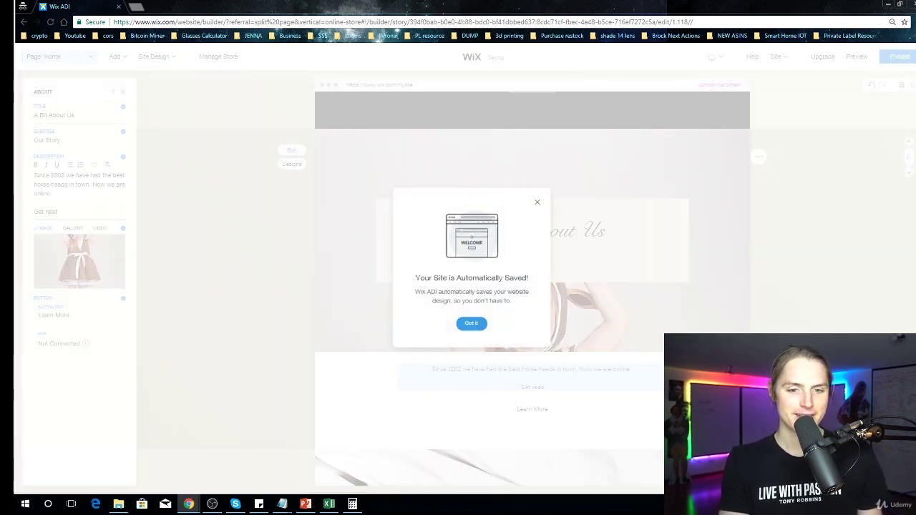
click(476, 326)
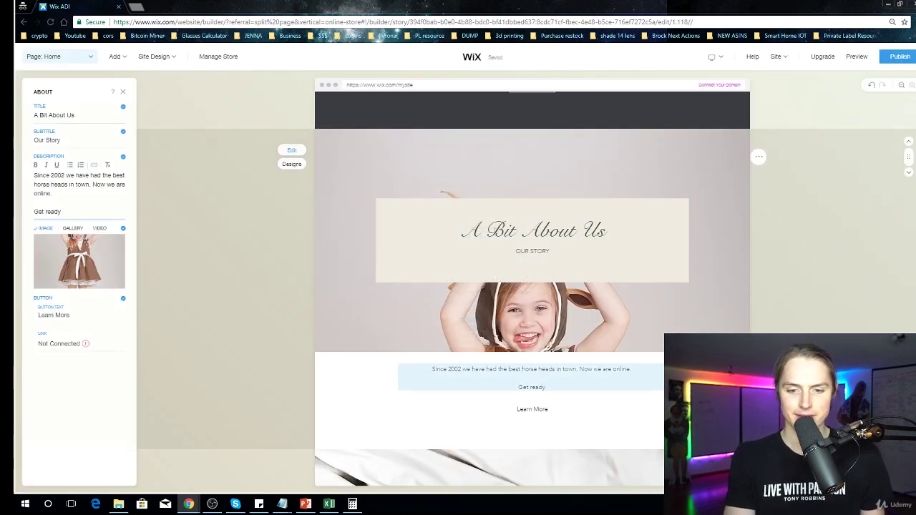
text(y the stalions are comin.)
click(301, 302)
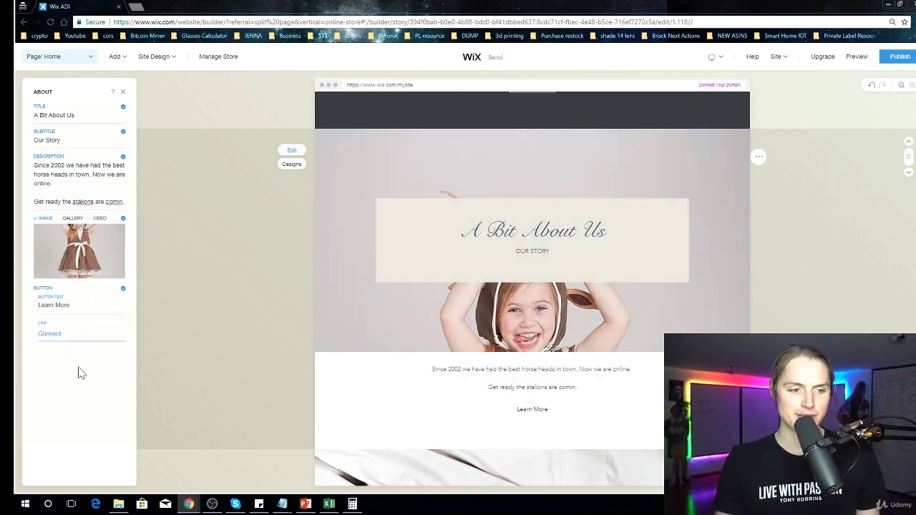
Open the settings of the product gallery near the end of the homepage.
scroll(588, 366, down, 3)
scroll(420, 292, down, 3)
scroll(485, 362, down, 3)
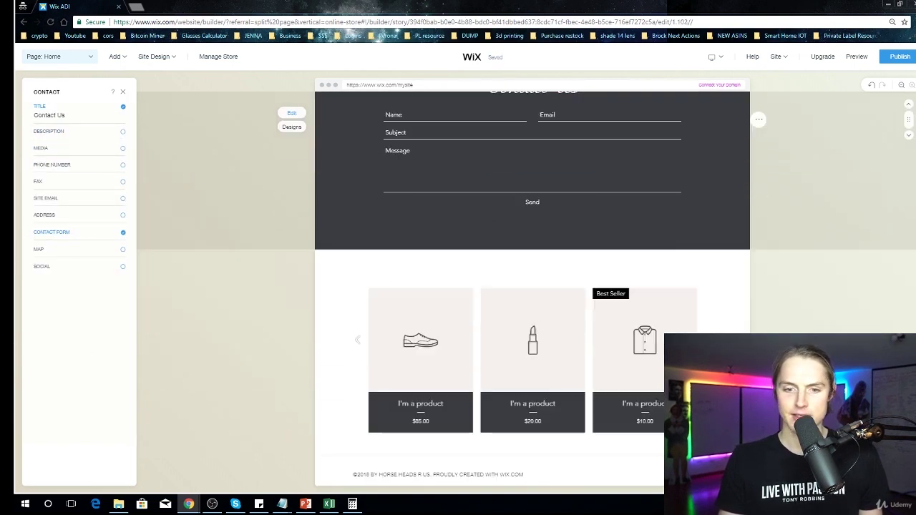
click(444, 353)
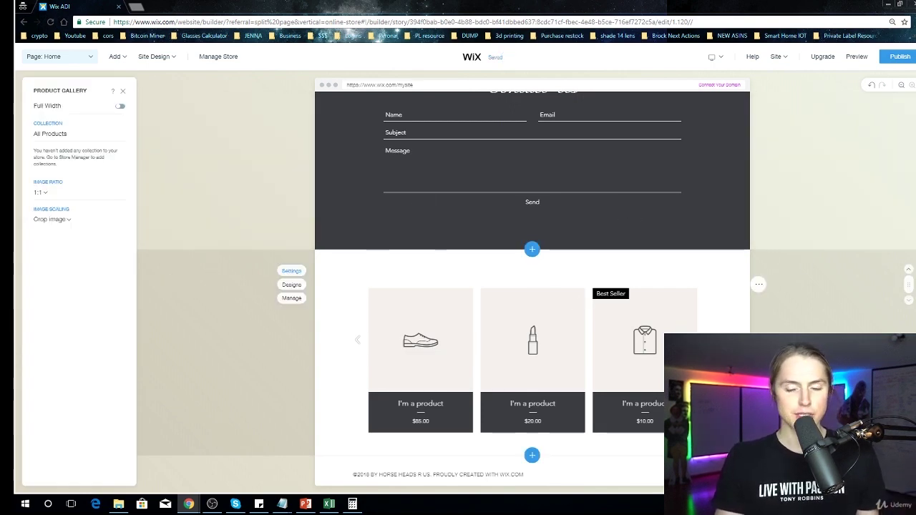
scroll(811, 296, up, 6)
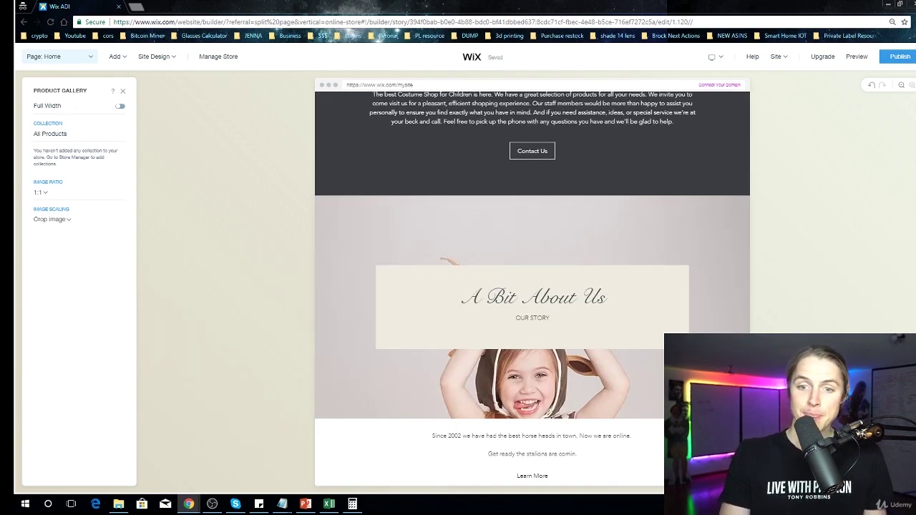
Open the site header's settings, then view the About Us page templates available for adding a page.
scroll(532, 286, up, 5)
click(394, 137)
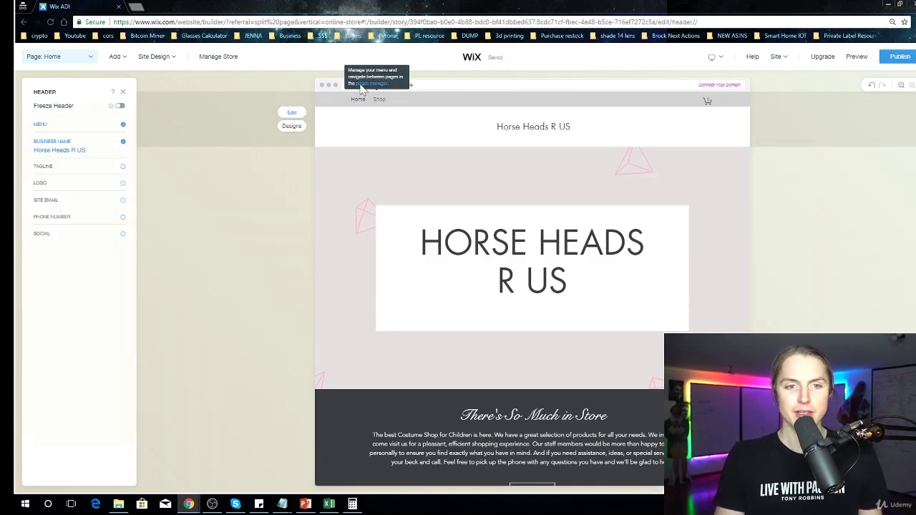
mouse_move(114, 63)
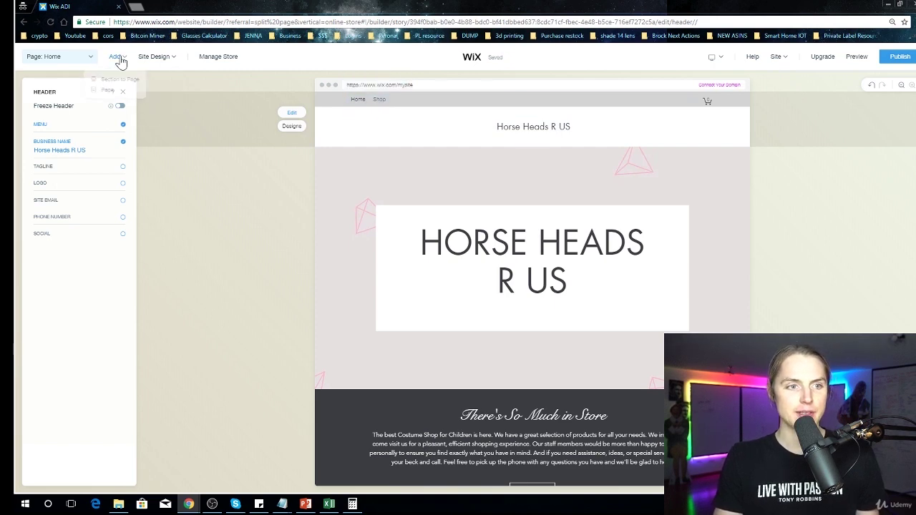
click(114, 91)
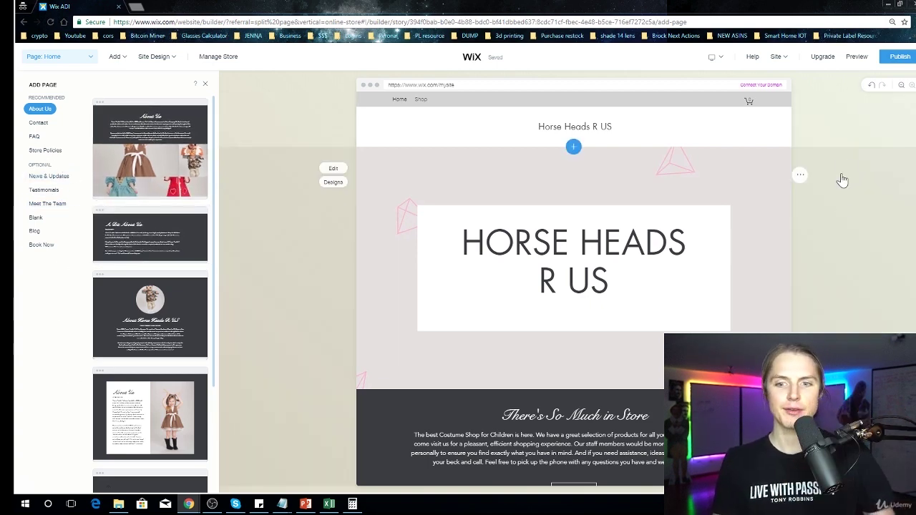
Review the homepage's Welcome section settings and the header's menu settings.
click(807, 250)
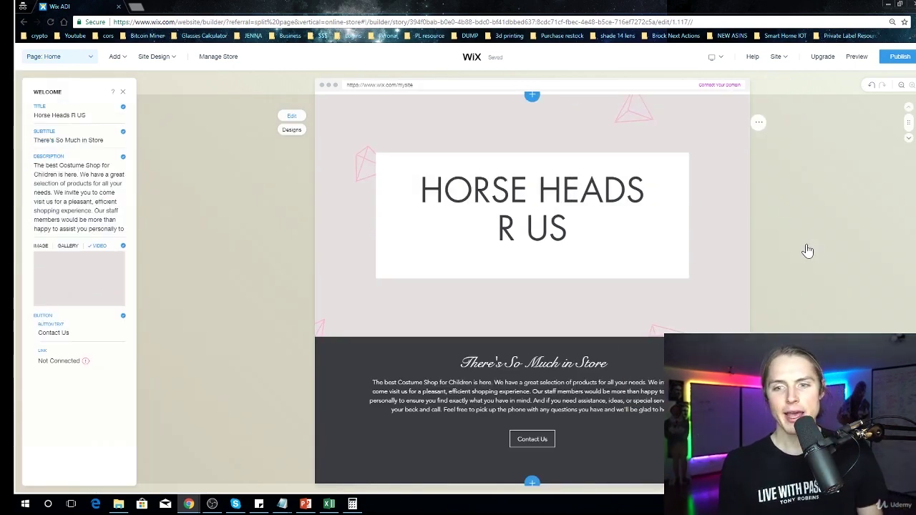
scroll(803, 251, down, 2)
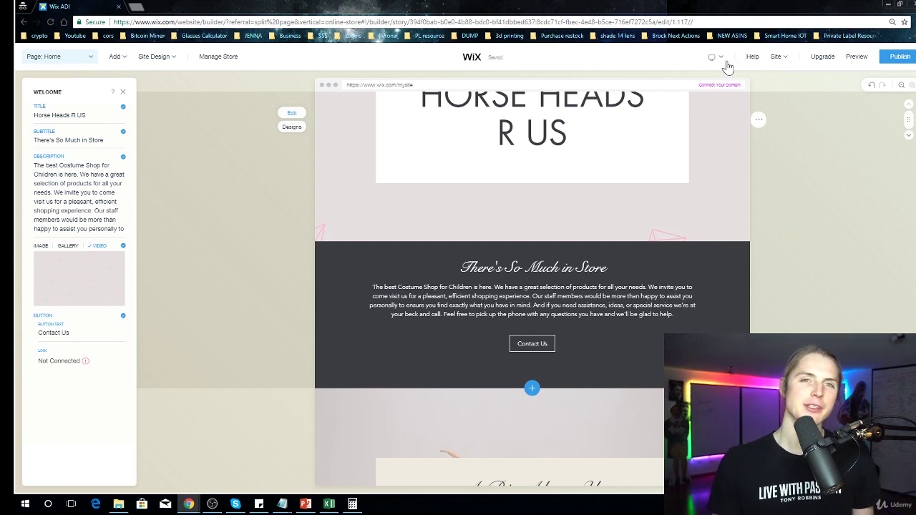
scroll(863, 308, up, 3)
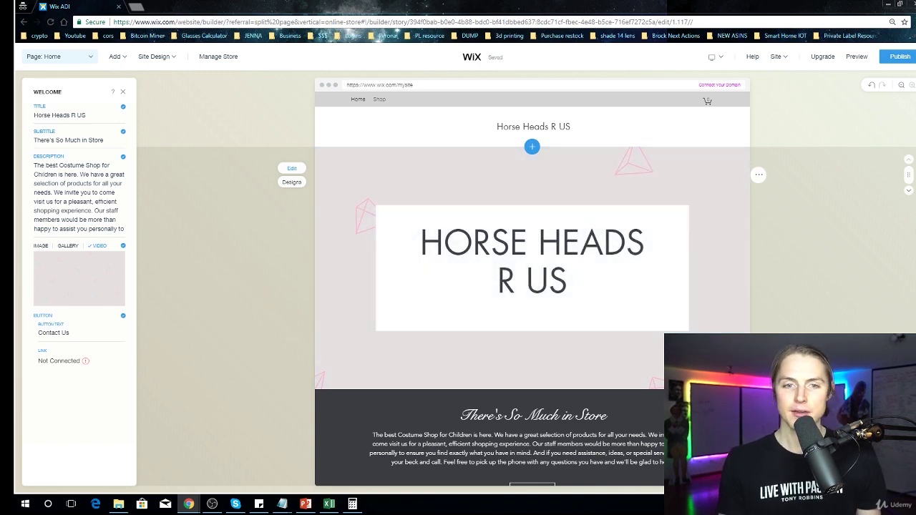
click(380, 104)
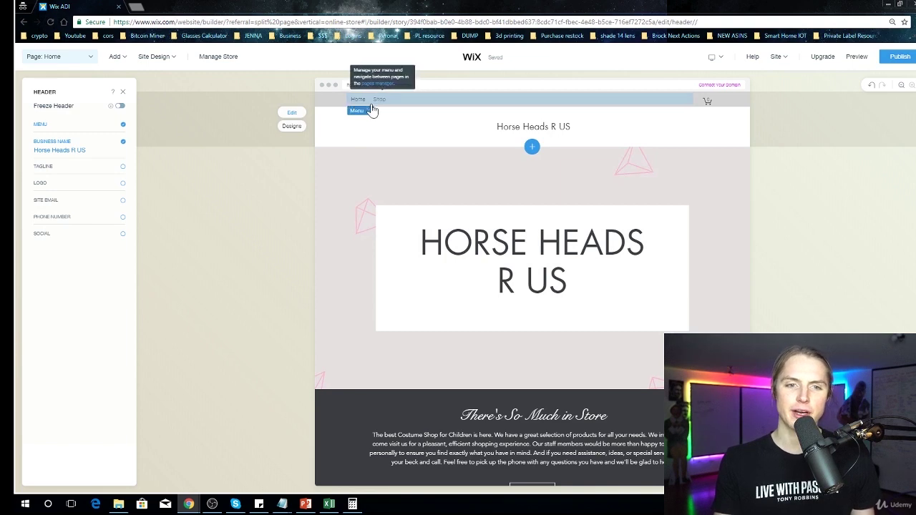
Open the settings of the homepage's About section, checking the Welcome section on the way.
scroll(451, 165, down, 3)
click(801, 289)
scroll(716, 236, down, 2)
scroll(651, 192, down, 3)
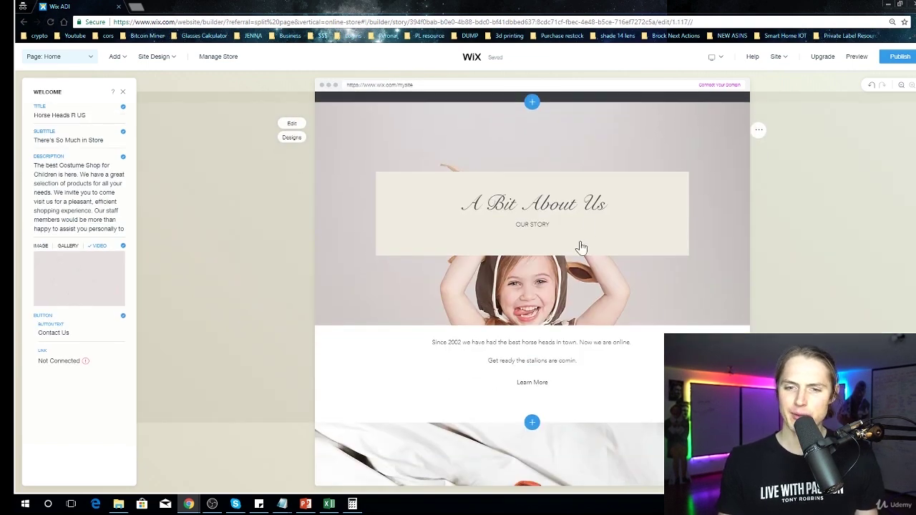
click(603, 303)
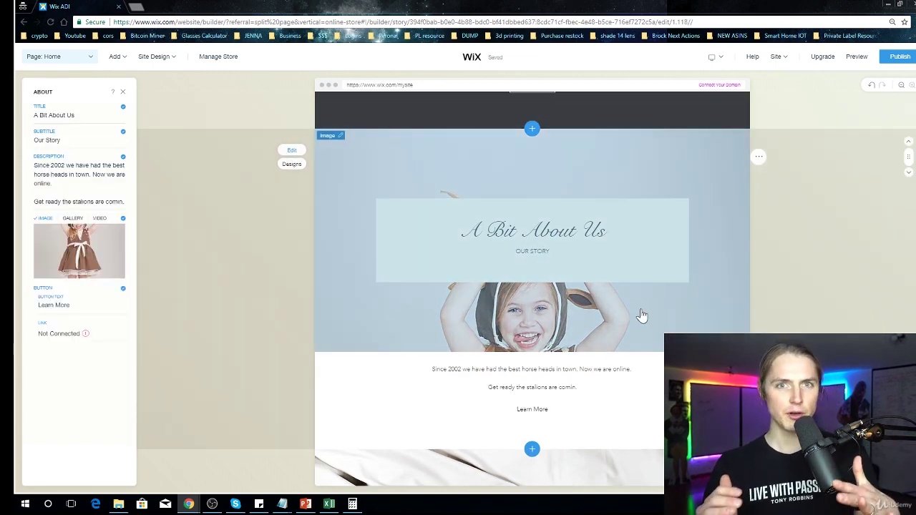
Open the site's premium upgrade plans and compare their features, including the eCommerce plan's Online Store feature.
scroll(773, 305, up, 5)
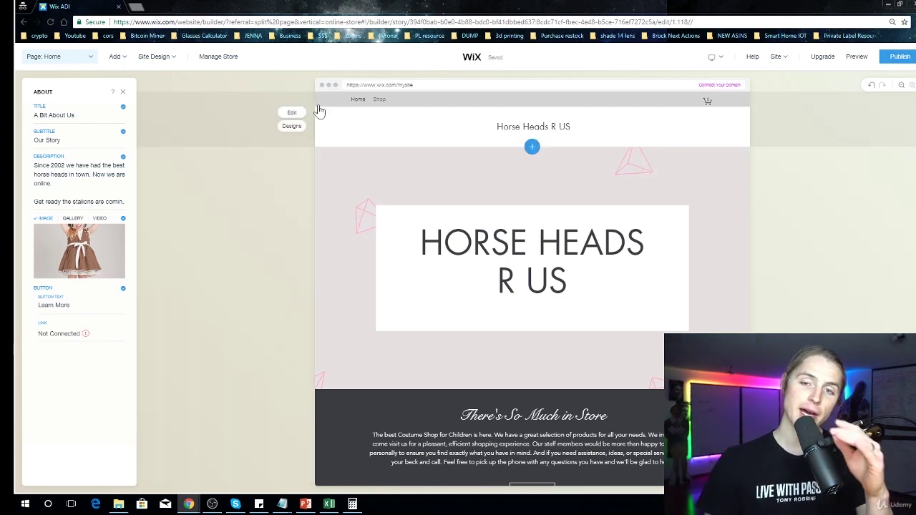
click(820, 62)
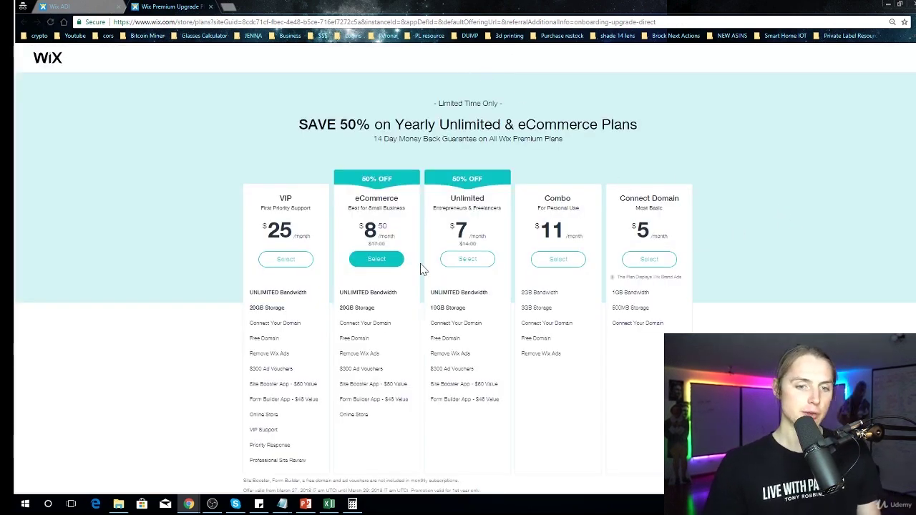
mouse_move(387, 415)
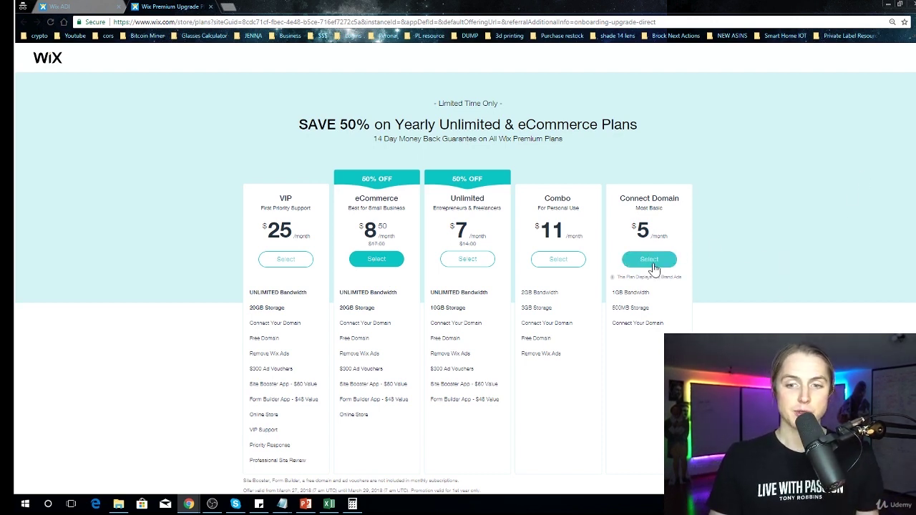
scroll(723, 251, down, 1)
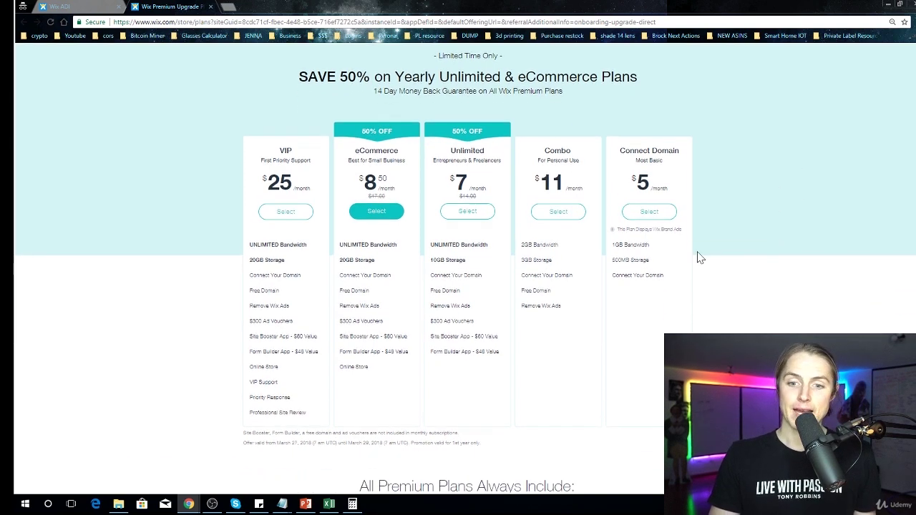
mouse_move(630, 284)
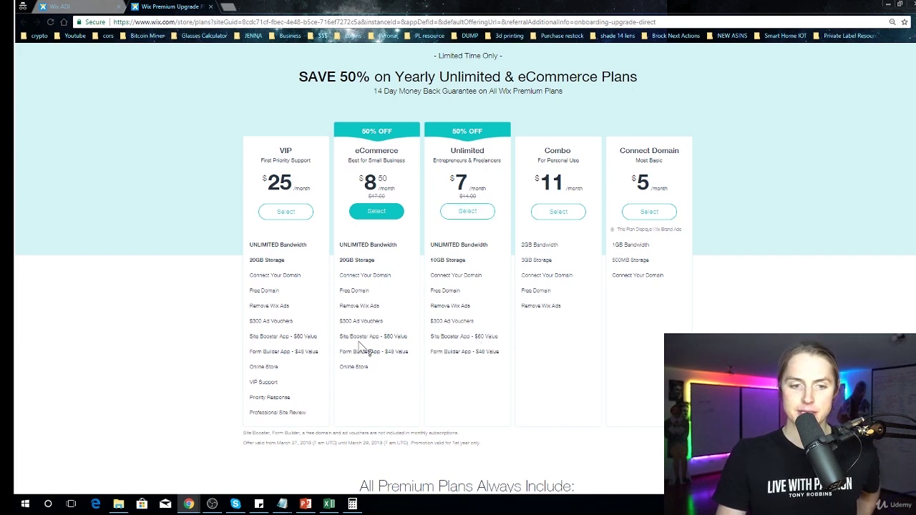
mouse_move(358, 373)
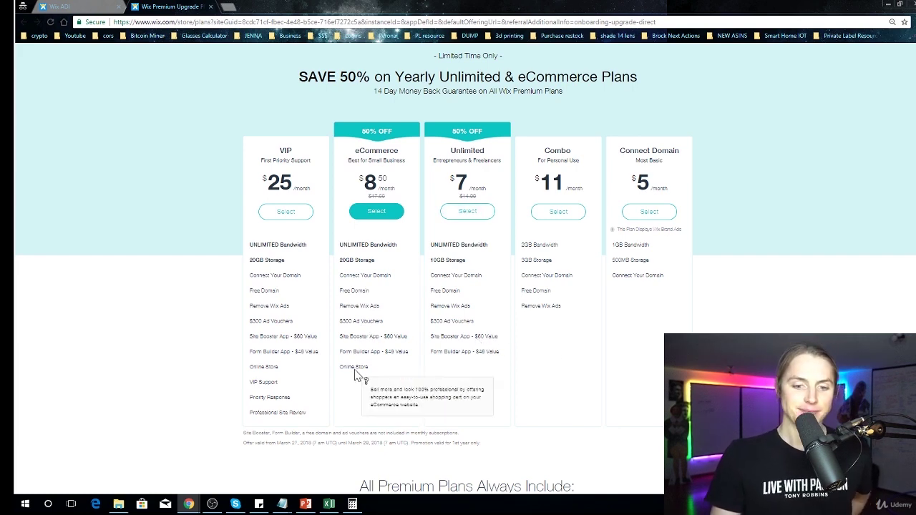
drag(358, 376, 425, 370)
click(419, 375)
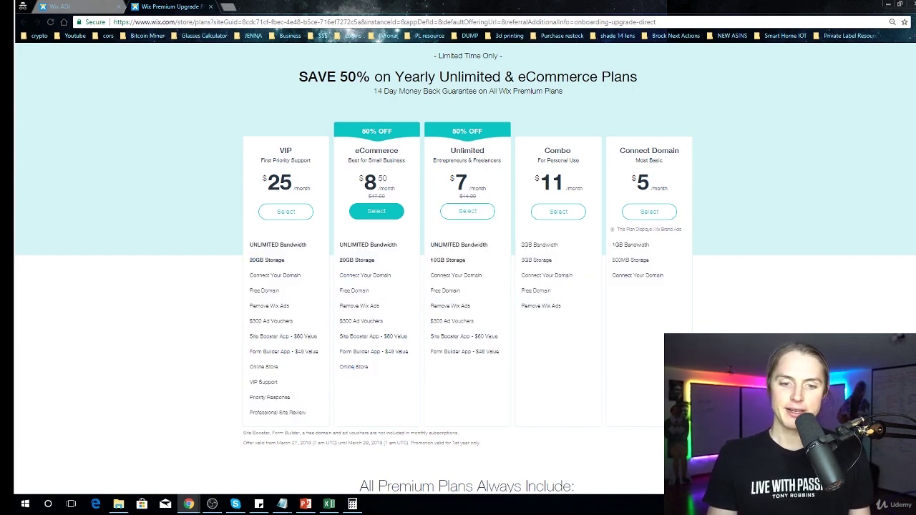
Examine what all premium plans include and read the FAQ entry about getting a personalized email address.
scroll(458, 272, down, 2)
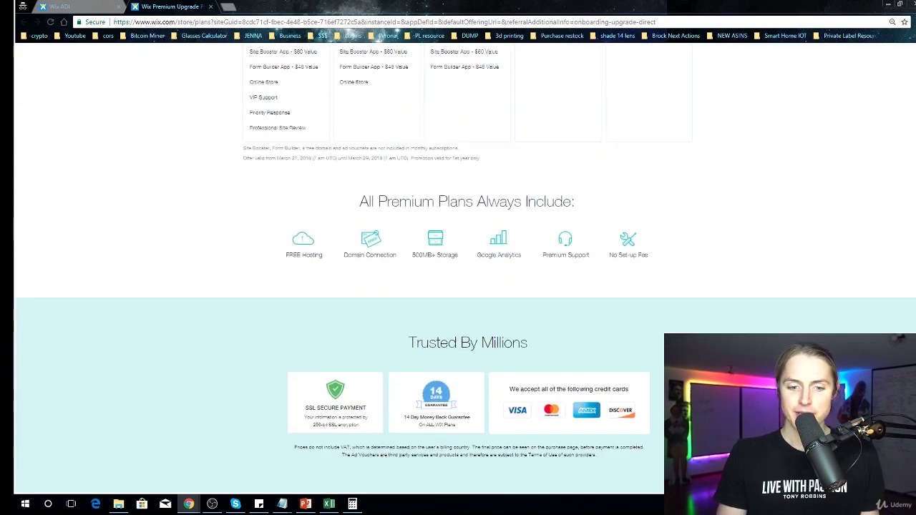
scroll(458, 272, down, 5)
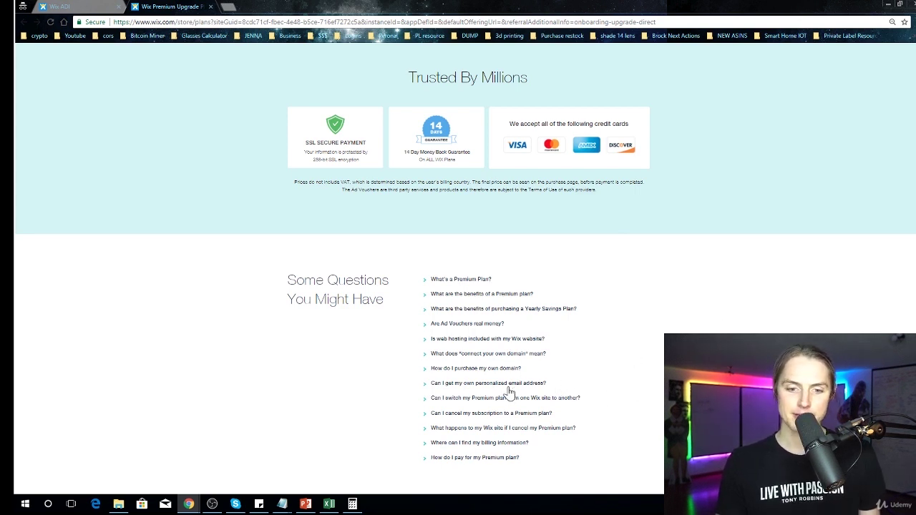
click(486, 384)
scroll(516, 394, down, 1)
drag(520, 363, 618, 387)
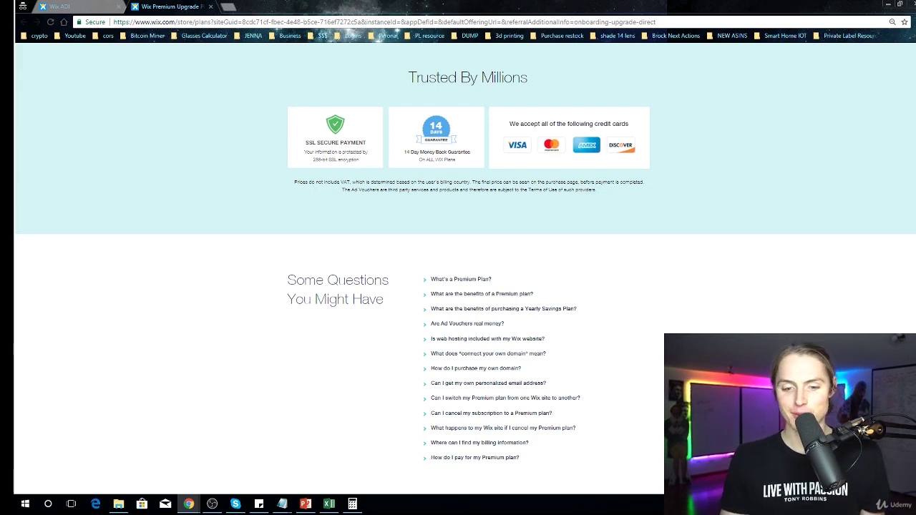
scroll(677, 184, up, 10)
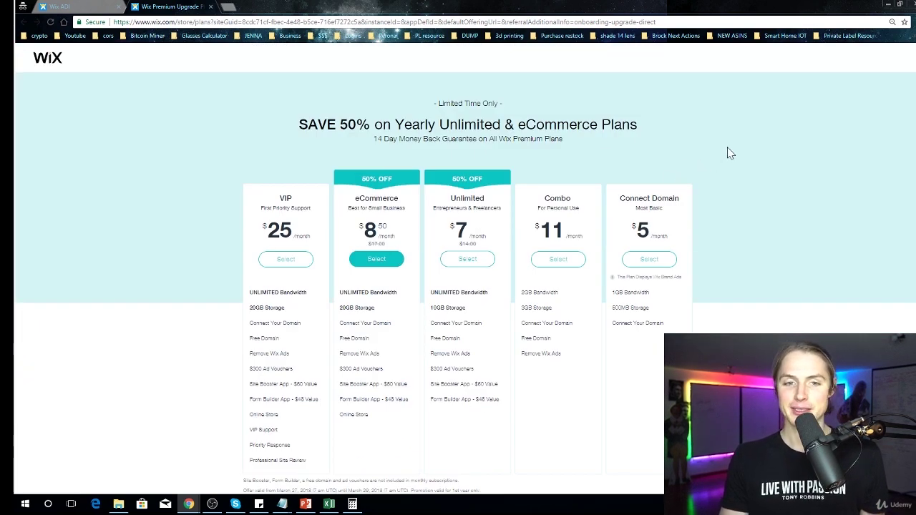
Return to the Wix ADI editor and open the store dashboard from the homepage's product gallery.
click(107, 7)
scroll(702, 207, down, 5)
scroll(797, 266, down, 3)
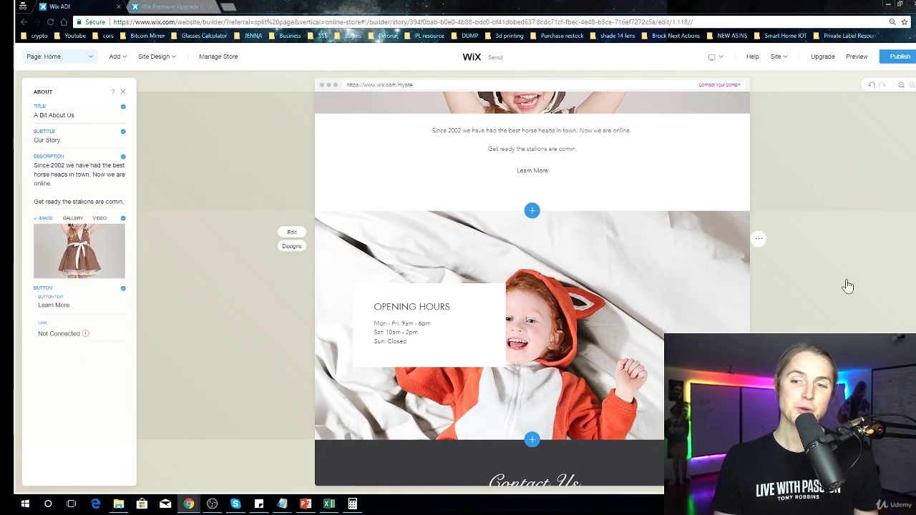
scroll(801, 261, down, 3)
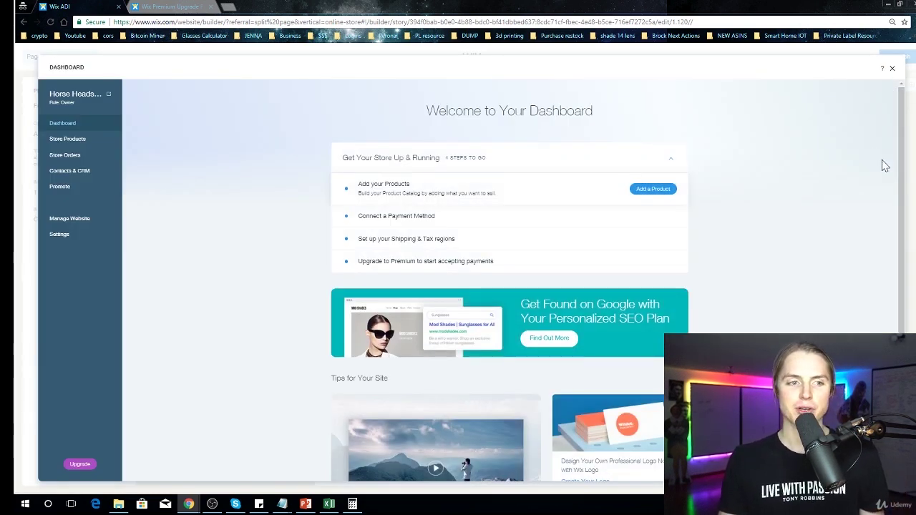
Close the store dashboard and open the settings of the homepage's Contact section.
click(891, 68)
scroll(687, 307, up, 3)
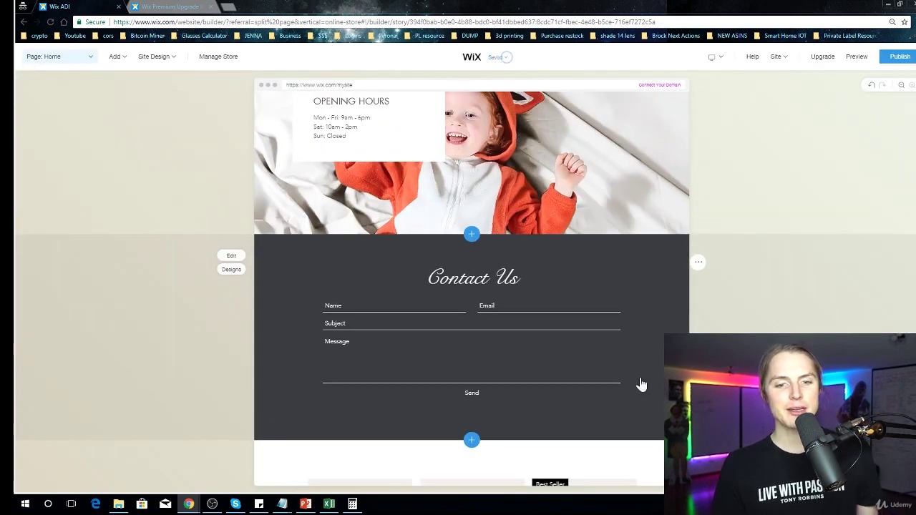
click(583, 320)
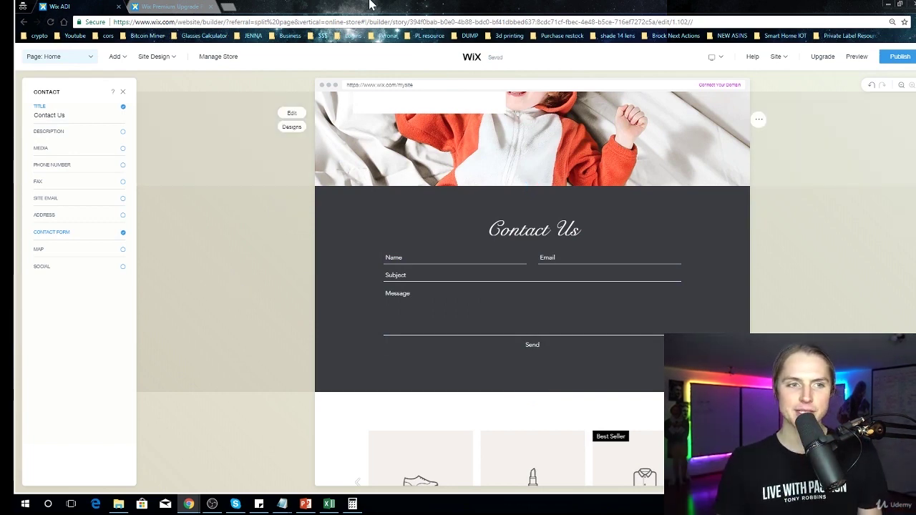
Load target.com in the browser tab showing the premium plans to view it as an example store.
click(175, 7)
click(189, 28)
text(target)
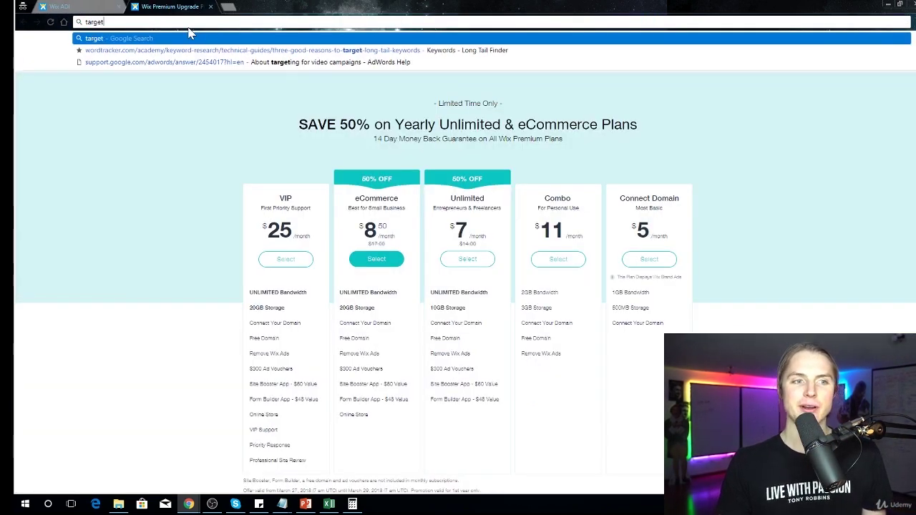
text(.com)
key(Return)
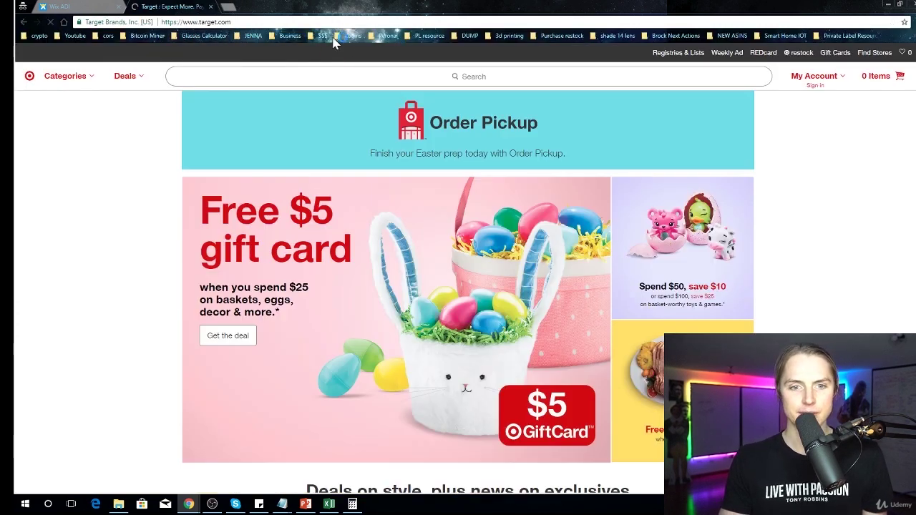
Load ikonick.com as another example store, then view its full collection and list of collection categories.
key(ctrl+l)
text(ikonick)
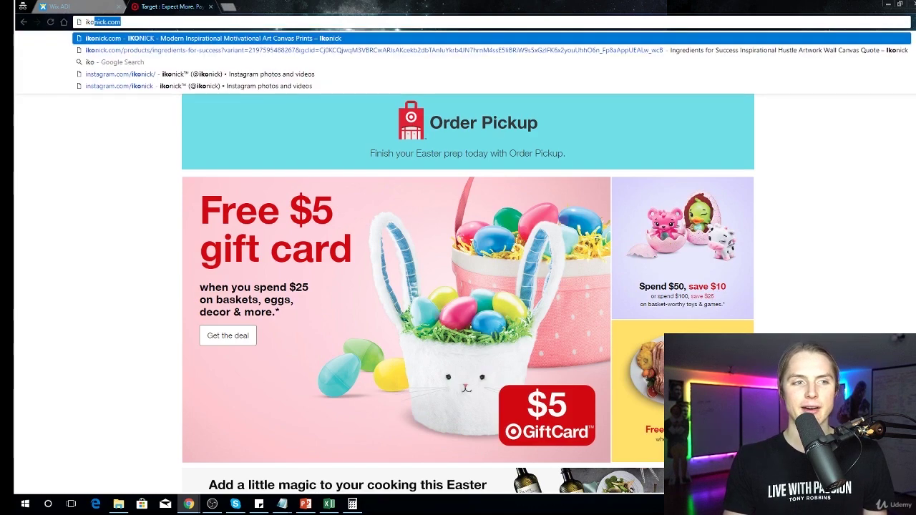
key(Return)
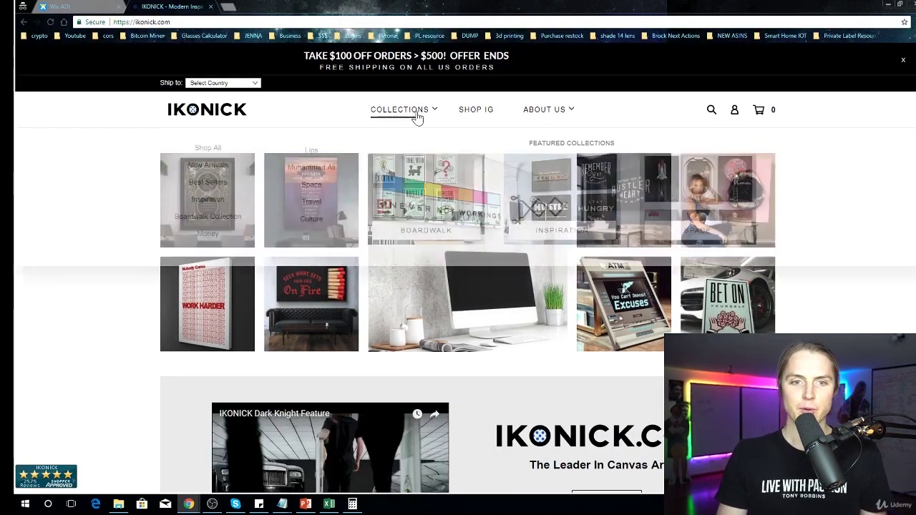
click(419, 117)
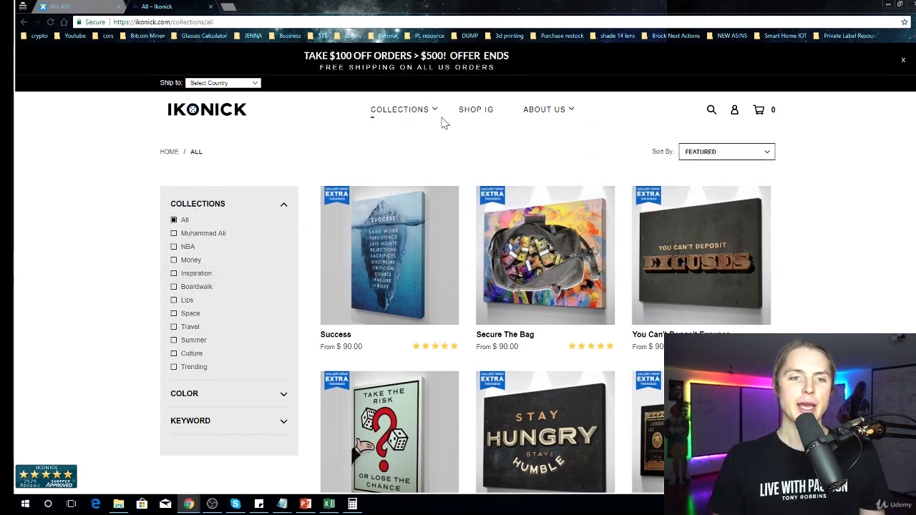
mouse_move(410, 117)
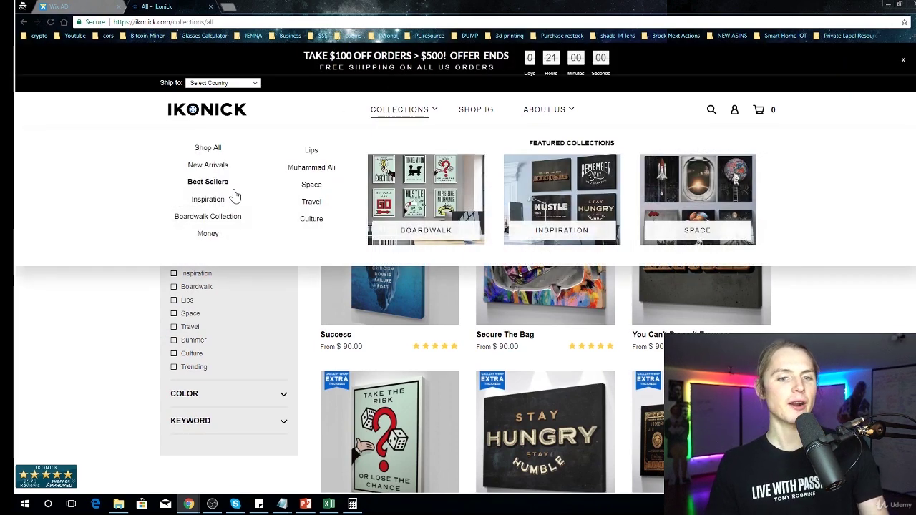